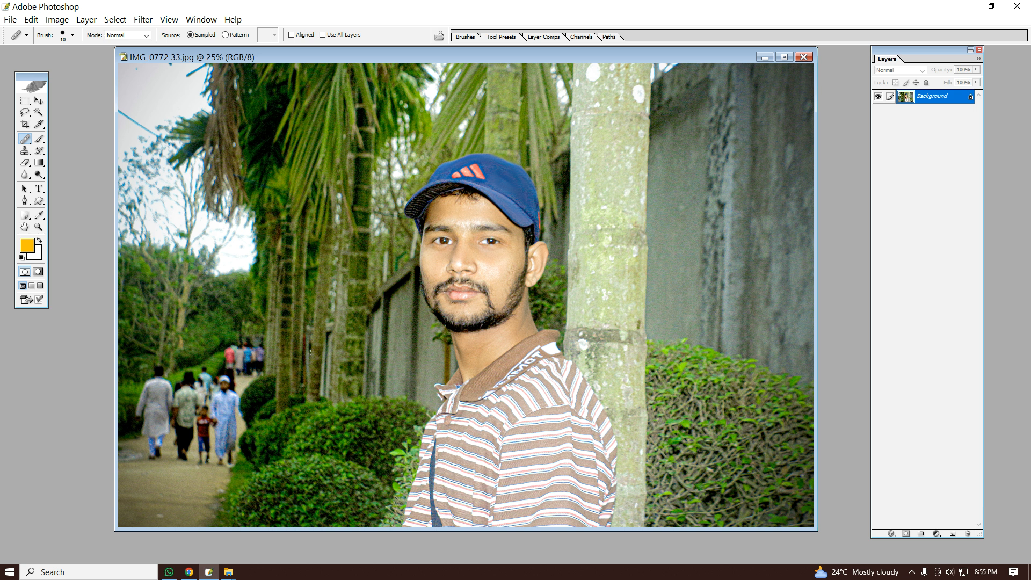
# Activate the Crop tool with a width of 4 cm, a height of 5 cm and a resolution of 300 pixels/inch
pyautogui.moveTo(337, 59); pyautogui.dragTo(326, 60)
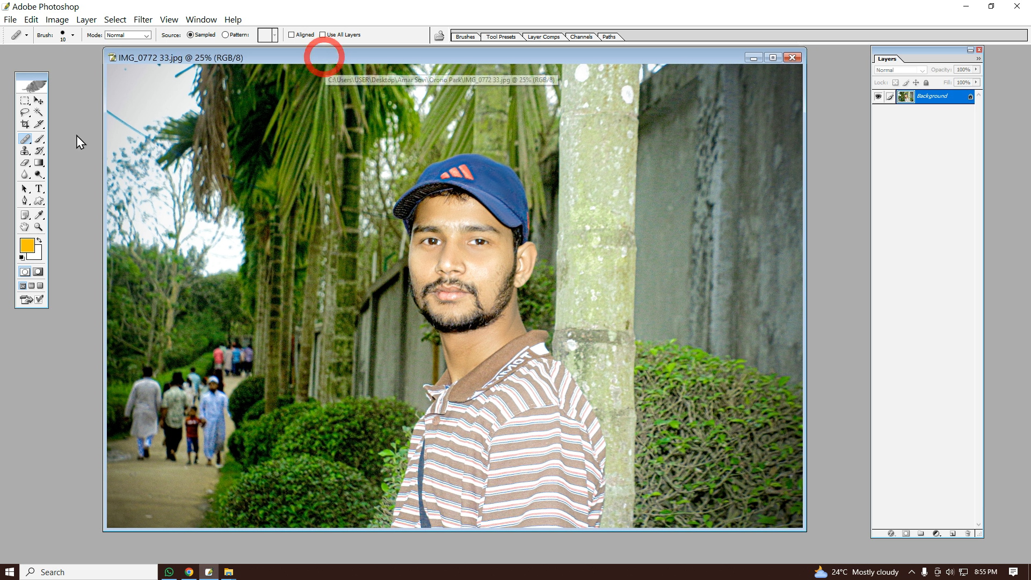
pyautogui.click(25, 124)
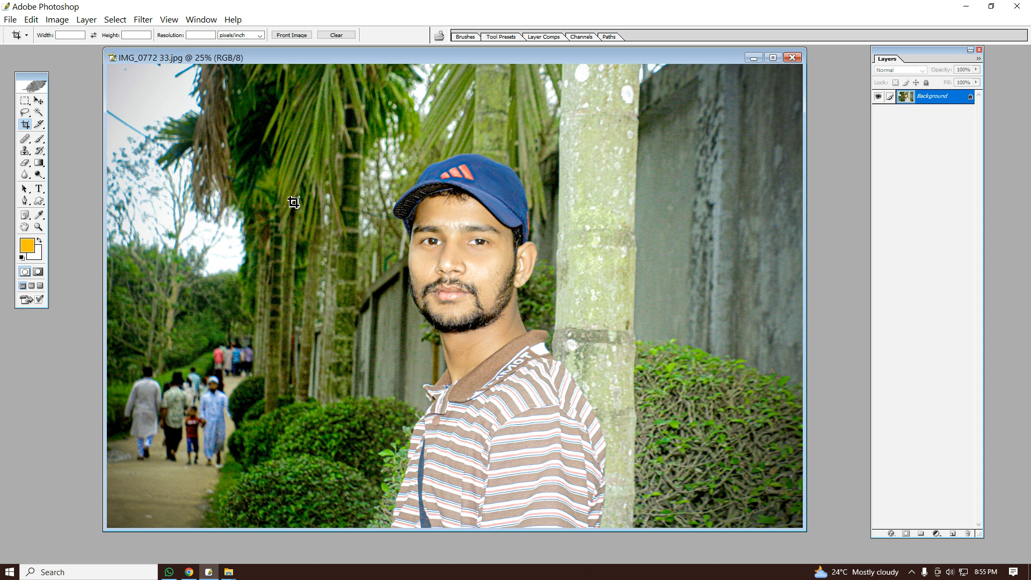
pyautogui.click(59, 36)
pyautogui.click(72, 36)
pyautogui.write('c')
pyautogui.press('BackSpace')
pyautogui.write('4cm')
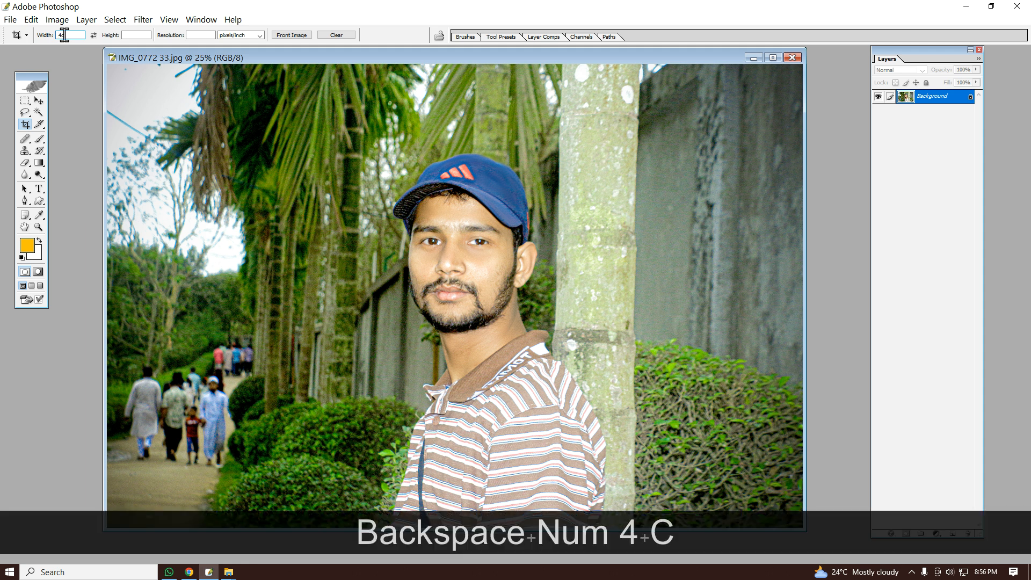
pyautogui.click(143, 35)
pyautogui.write('5cm')
pyautogui.click(210, 35)
pyautogui.write('300')
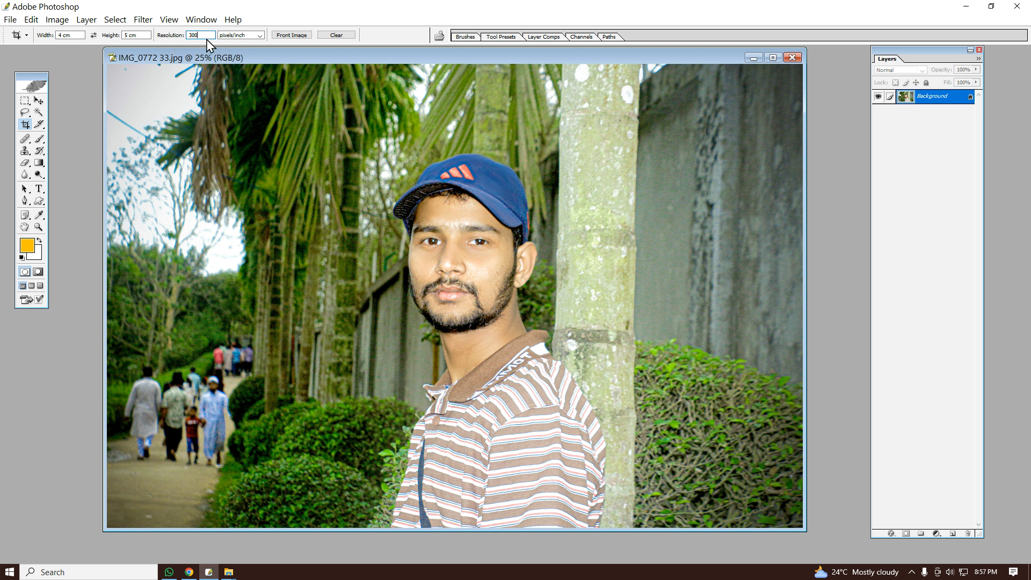
# Load the open photo's own dimensions and resolution into the crop settings with Front Image
pyautogui.click(242, 36)
pyautogui.click(294, 36)
pyautogui.moveTo(359, 62); pyautogui.dragTo(389, 61)
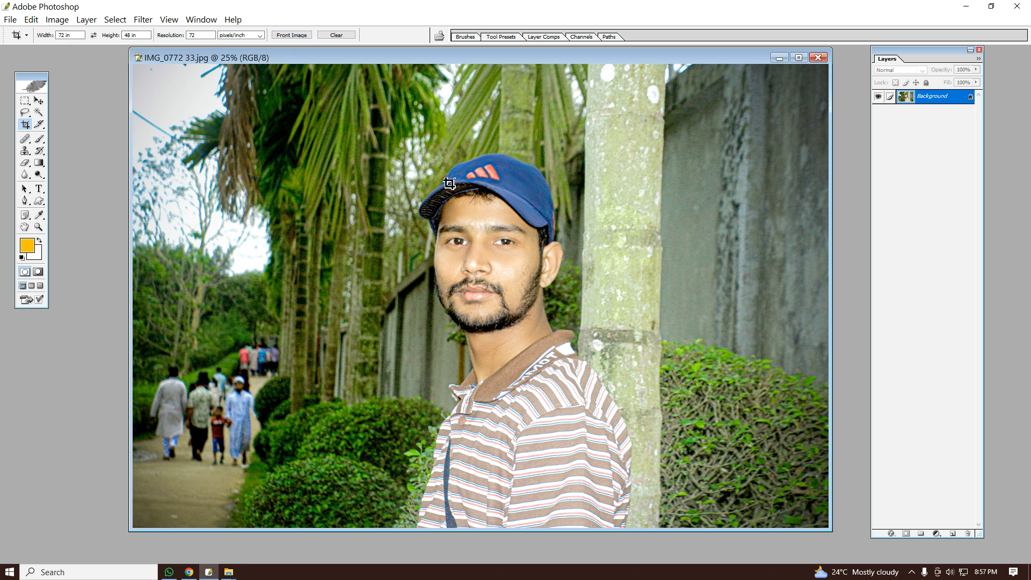
# Replace the crop settings with 4 cm width, 5 cm height and 300 pixels/inch resolution
pyautogui.moveTo(76, 35); pyautogui.dragTo(44, 35)
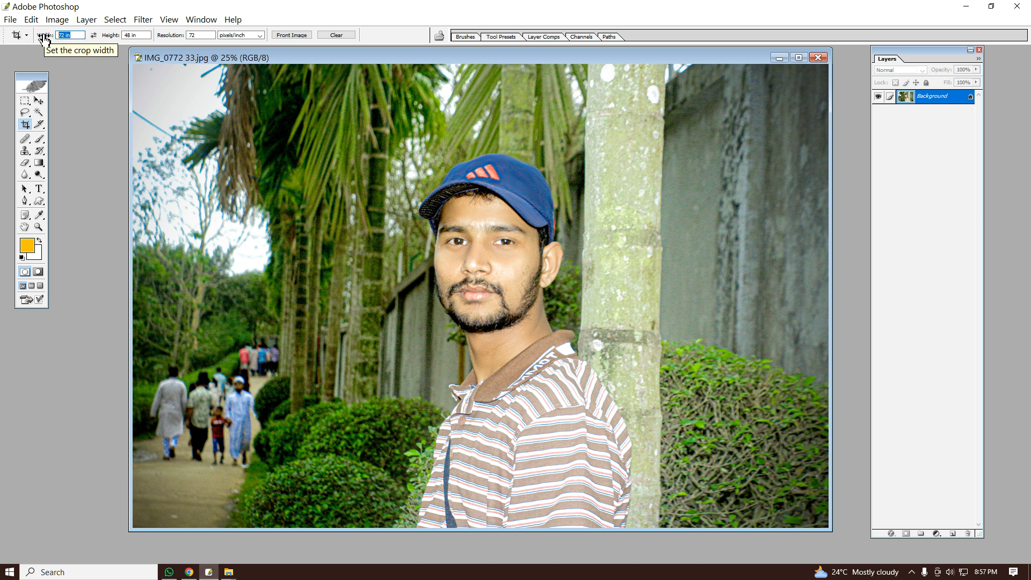
pyautogui.write('4cm')
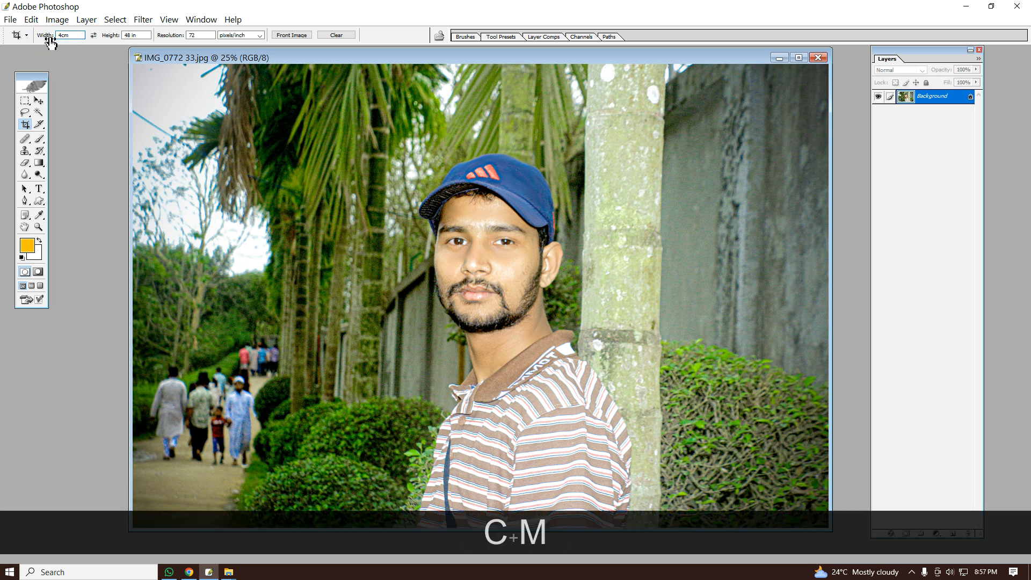
pyautogui.press('Tab')
pyautogui.write('cm5')
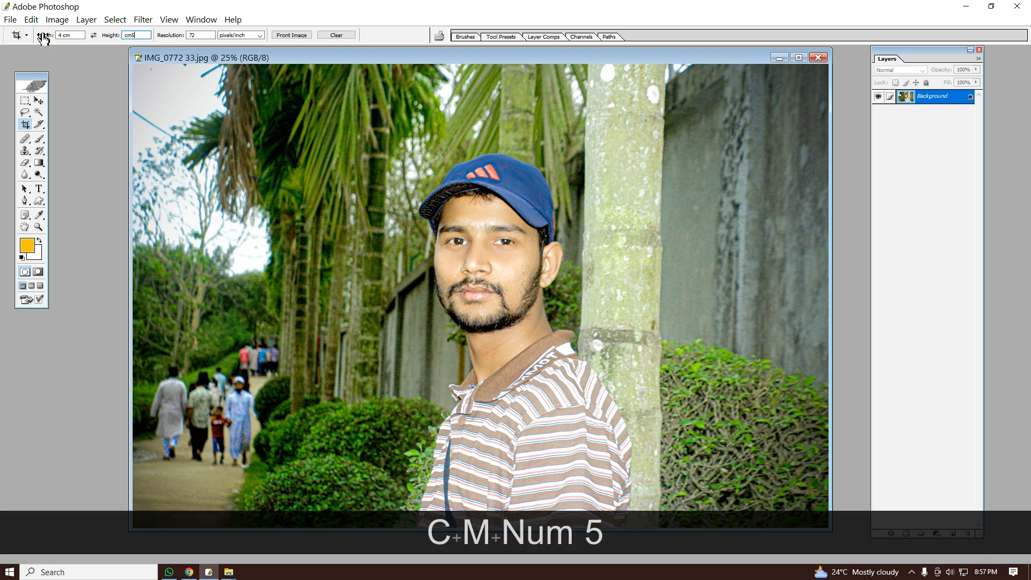
pyautogui.click(149, 35)
pyautogui.click(200, 35)
pyautogui.click(540, 222)
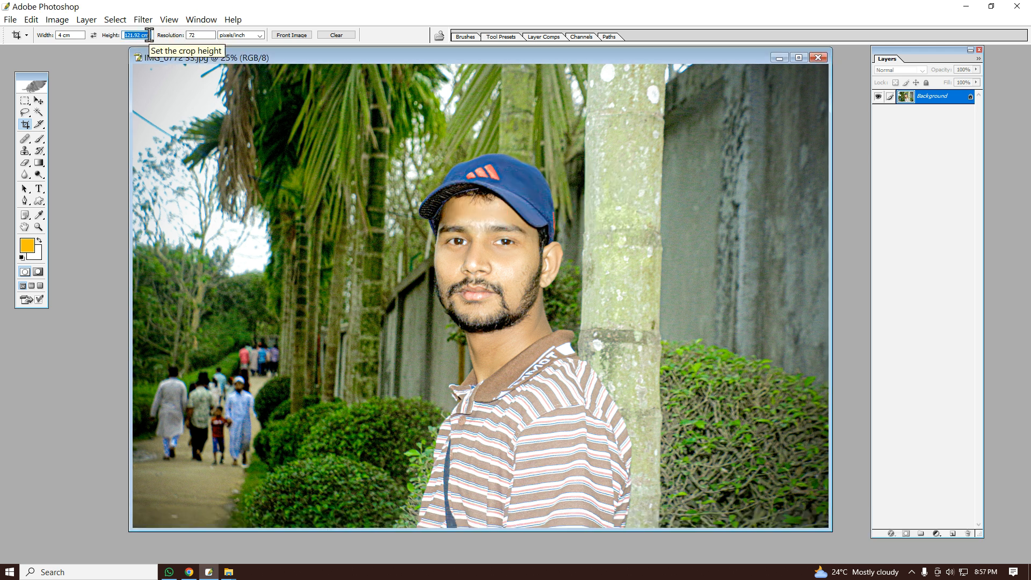
pyautogui.write('5cm')
pyautogui.click(200, 35)
pyautogui.write('300')
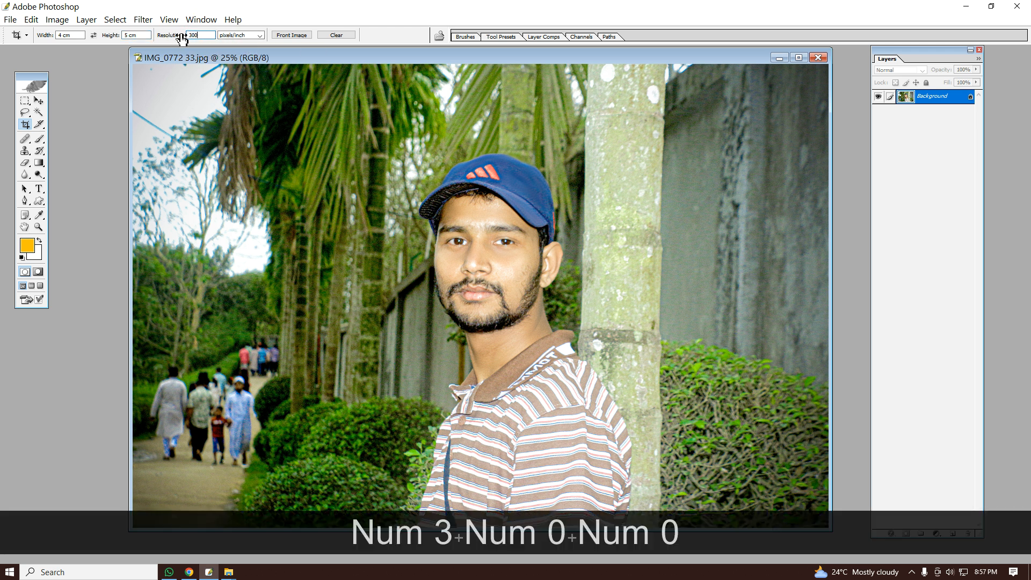
pyautogui.click(391, 34)
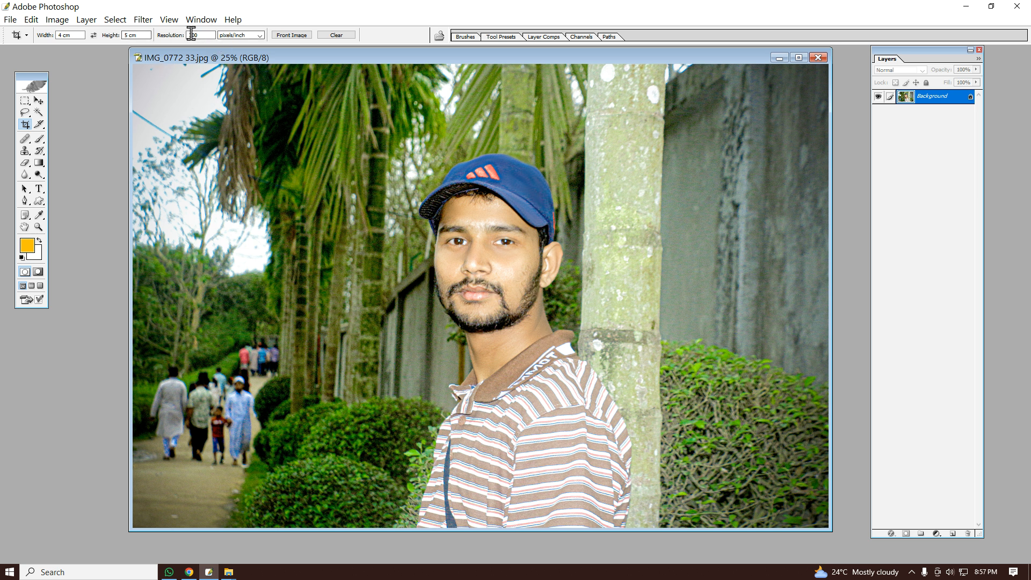
# Try a perspective crop around the man's head and shoulders with the upper corners pulled inward, and undo it
pyautogui.moveTo(397, 132); pyautogui.dragTo(602, 402)
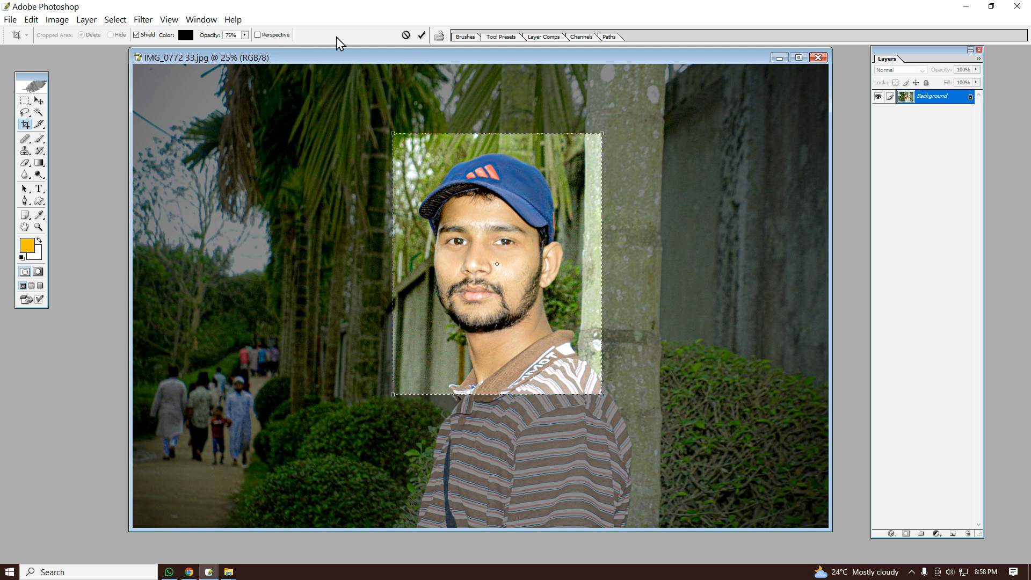
pyautogui.click(258, 35)
pyautogui.moveTo(497, 264); pyautogui.dragTo(480, 296)
pyautogui.moveTo(355, 121); pyautogui.dragTo(408, 117)
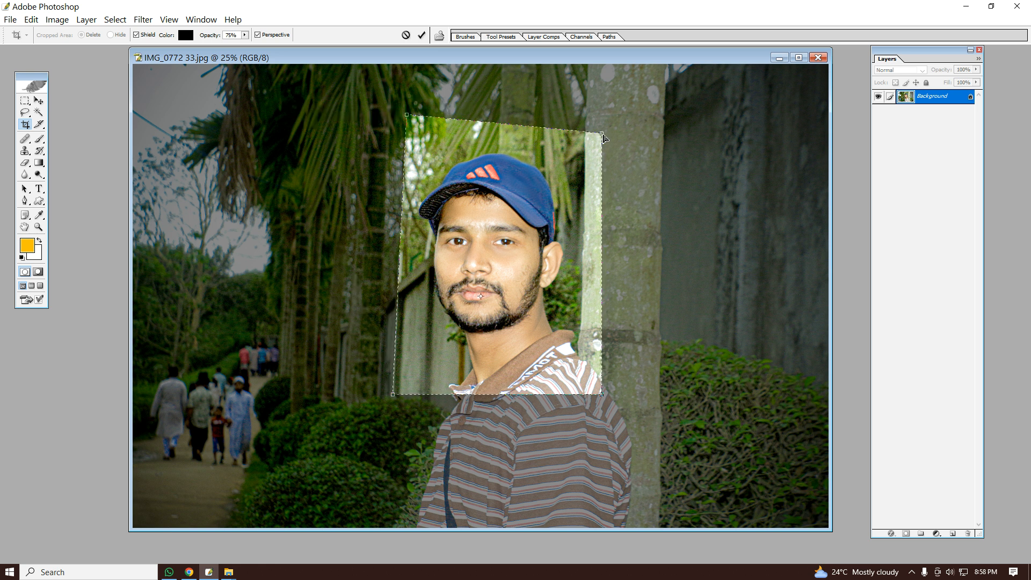
pyautogui.moveTo(536, 117); pyautogui.dragTo(521, 113)
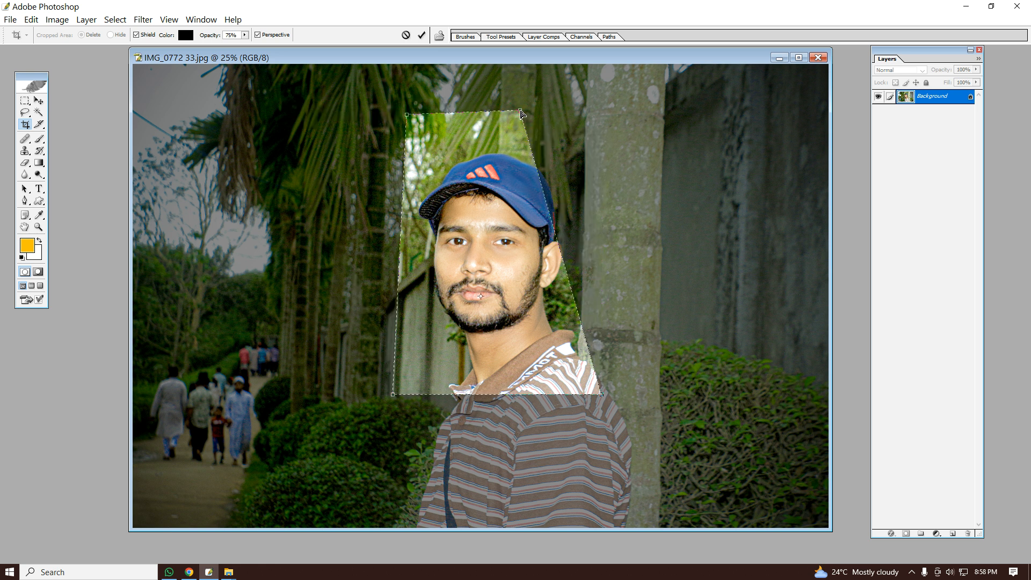
pyautogui.press('Return')
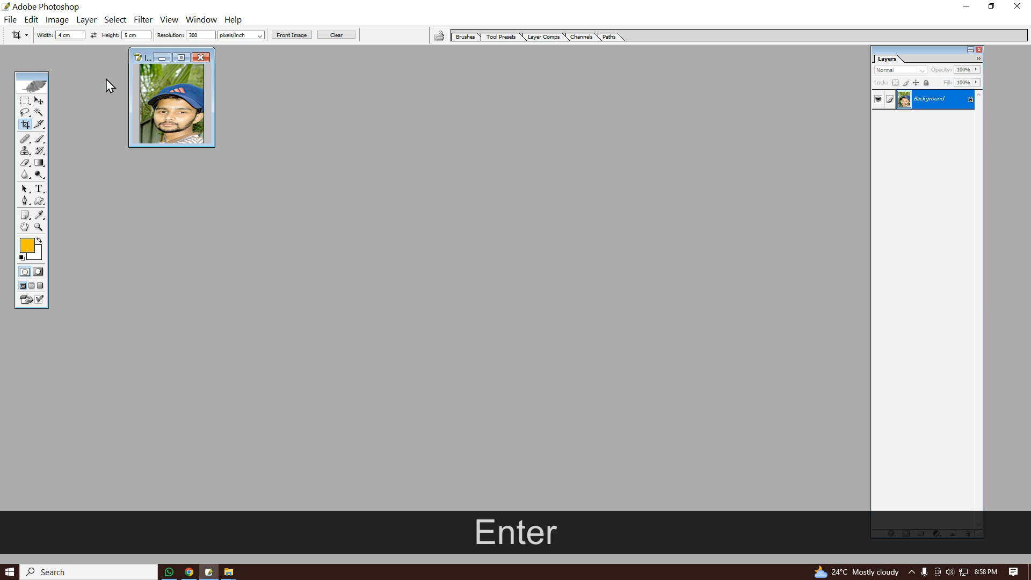
pyautogui.click(182, 58)
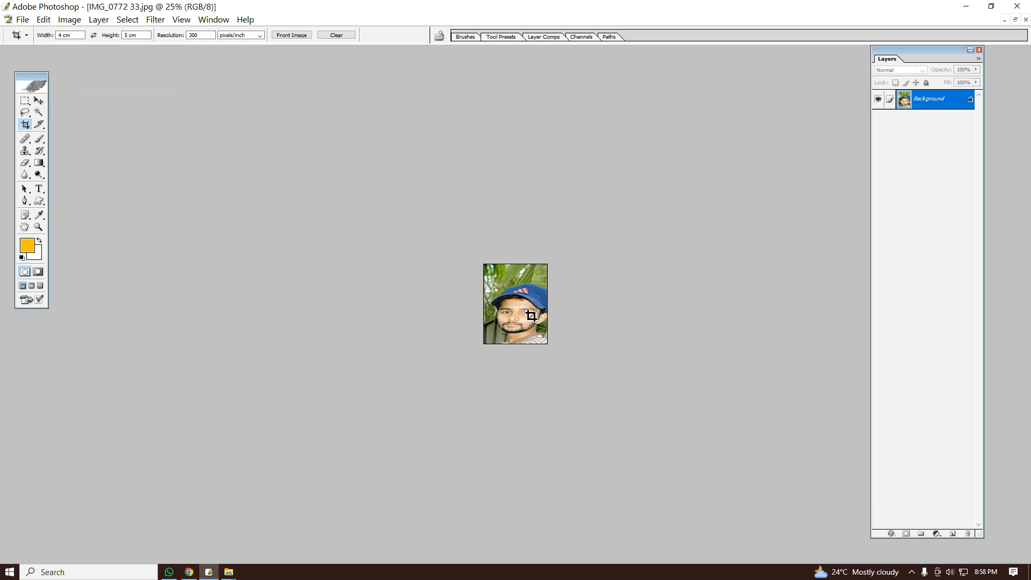
pyautogui.hotkey('ctrl', 'alt', 'z')
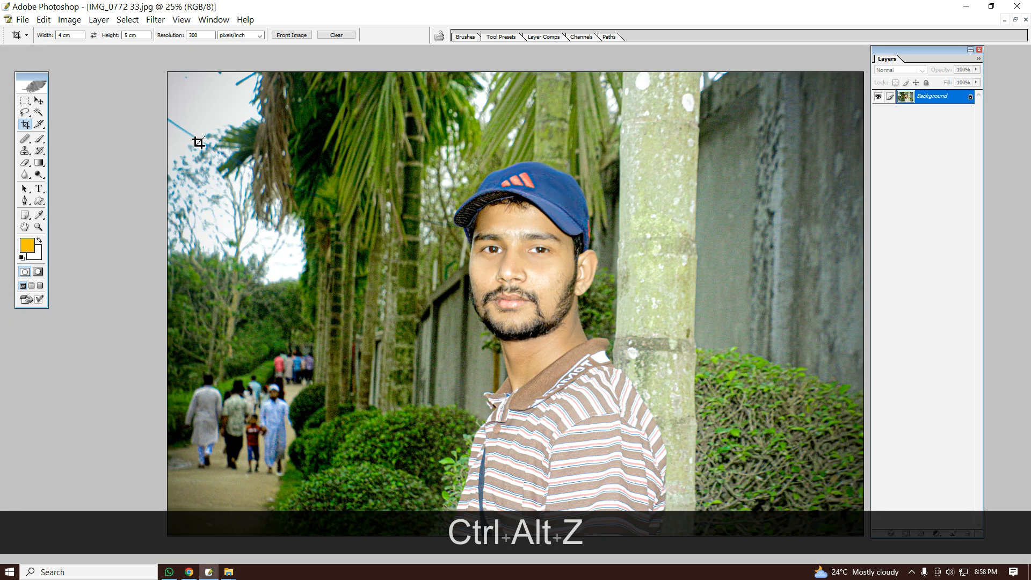
# Crop the photo to the man's head and shoulders with the Perspective option off
pyautogui.moveTo(395, 134)
pyautogui.mouseDown()
pyautogui.moveTo(475, 206)
pyautogui.moveTo(665, 422)
pyautogui.mouseUp()
pyautogui.moveTo(490, 322); pyautogui.dragTo(509, 327)
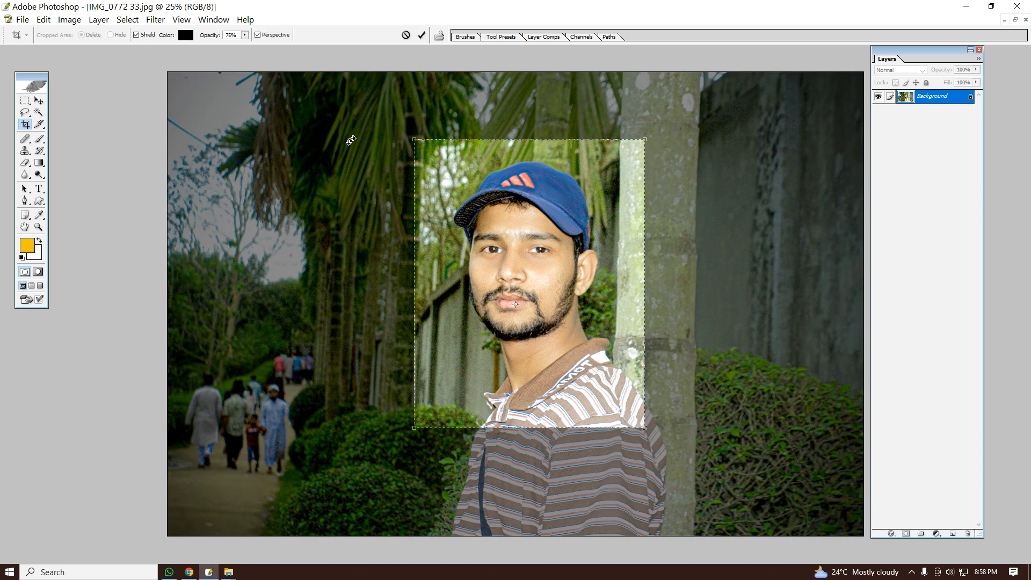
pyautogui.click(266, 37)
pyautogui.press('Return')
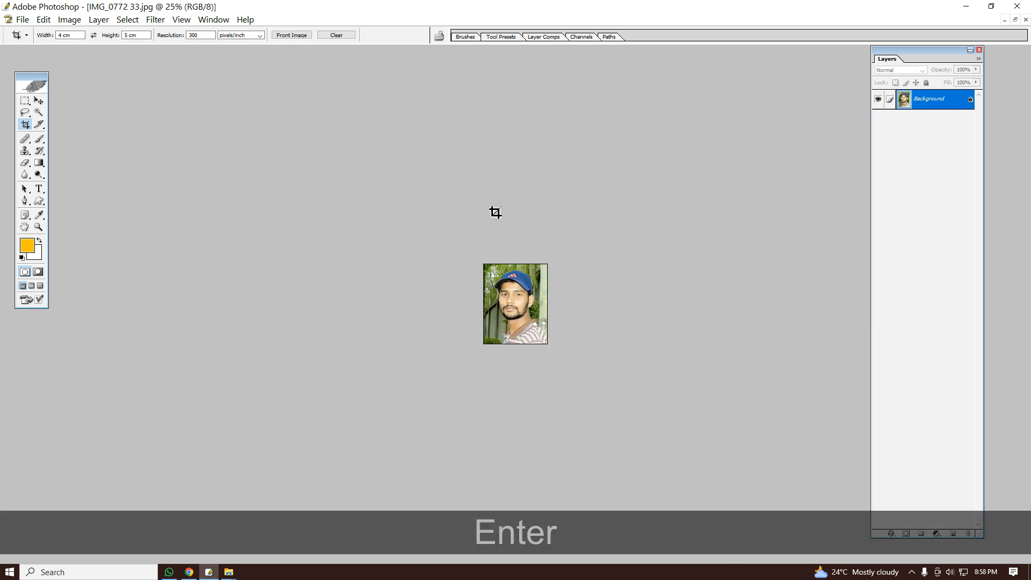
# Crop the portrait again with the Crop tool, tighter around the face and cap
pyautogui.keyDown('ctrl'); pyautogui.click(513, 301); pyautogui.keyUp('ctrl')
pyautogui.keyDown('ctrl'); pyautogui.click(513, 301); pyautogui.keyUp('ctrl')
pyautogui.keyDown('ctrl'); pyautogui.click(515, 297); pyautogui.keyUp('ctrl')
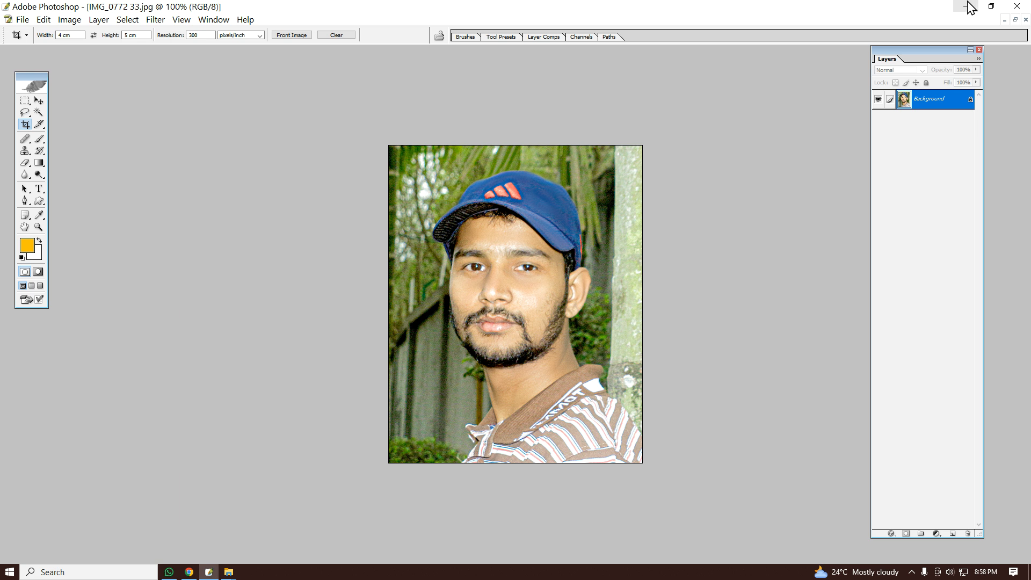
pyautogui.click(39, 102)
pyautogui.click(24, 124)
pyautogui.moveTo(412, 161); pyautogui.dragTo(618, 445)
pyautogui.press('Return')
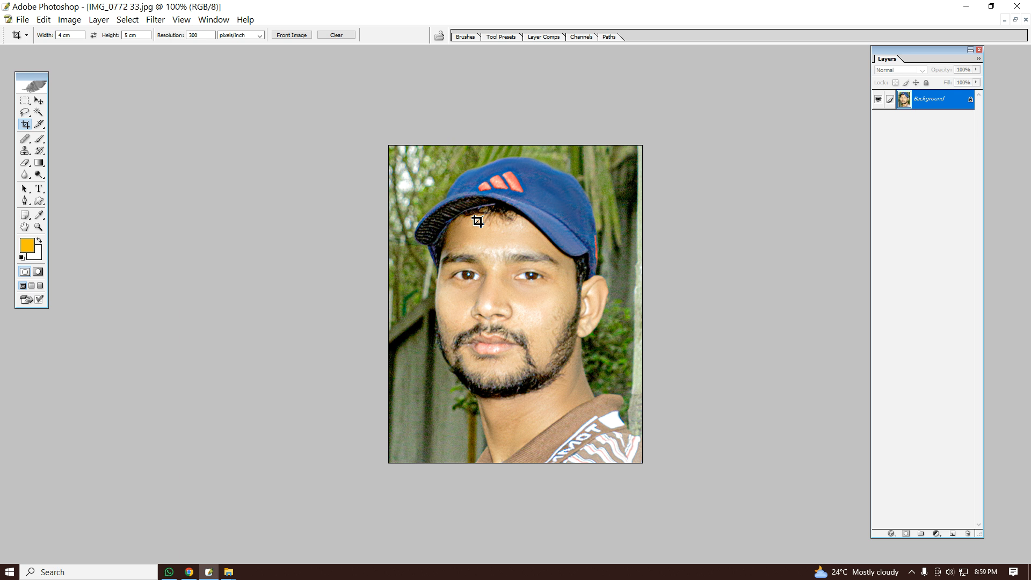
pyautogui.click(912, 573)
pyautogui.rightClick(912, 558)
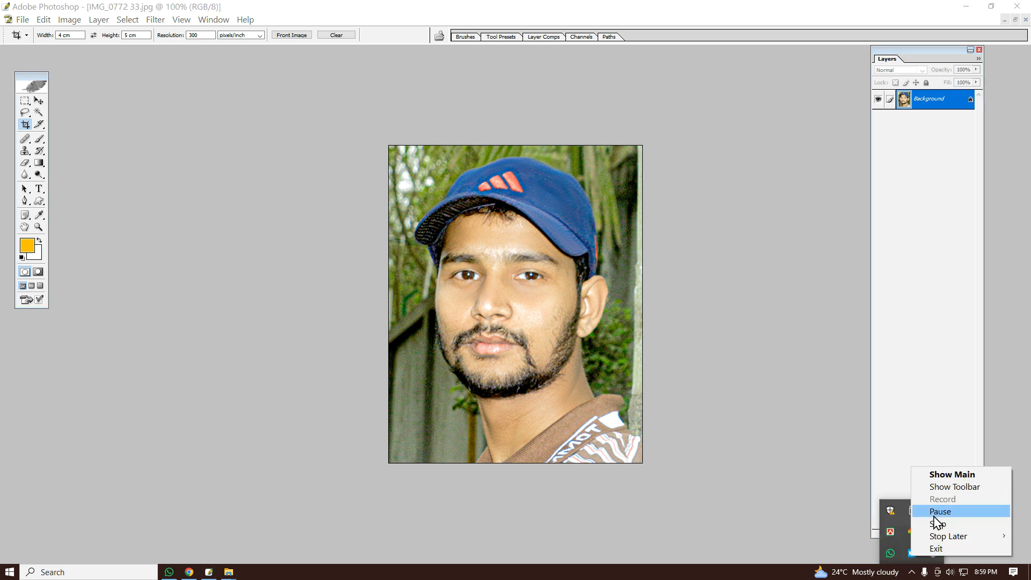